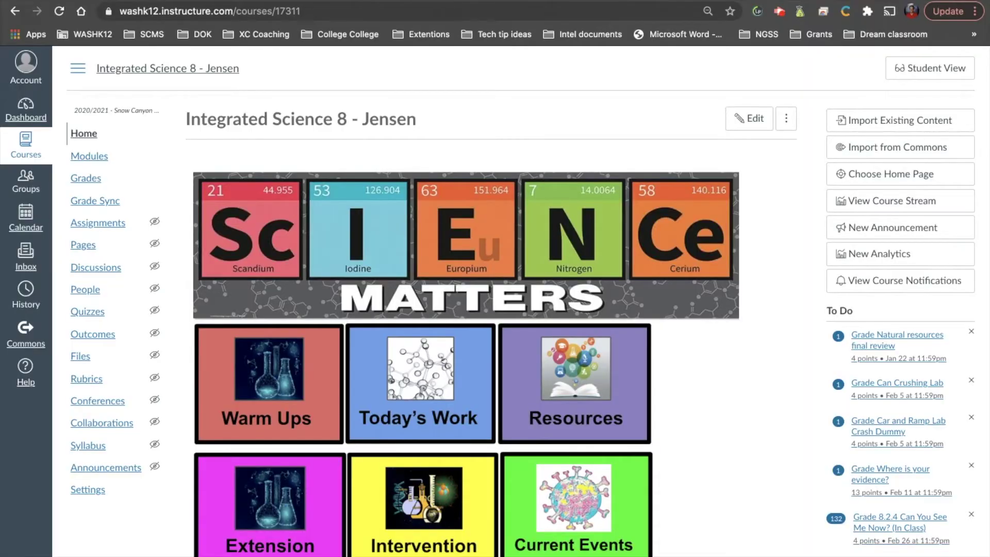
Open the Thinking About Light (warm-up) assignment from the 8.2: Physics Sound and Light module
click(103, 161)
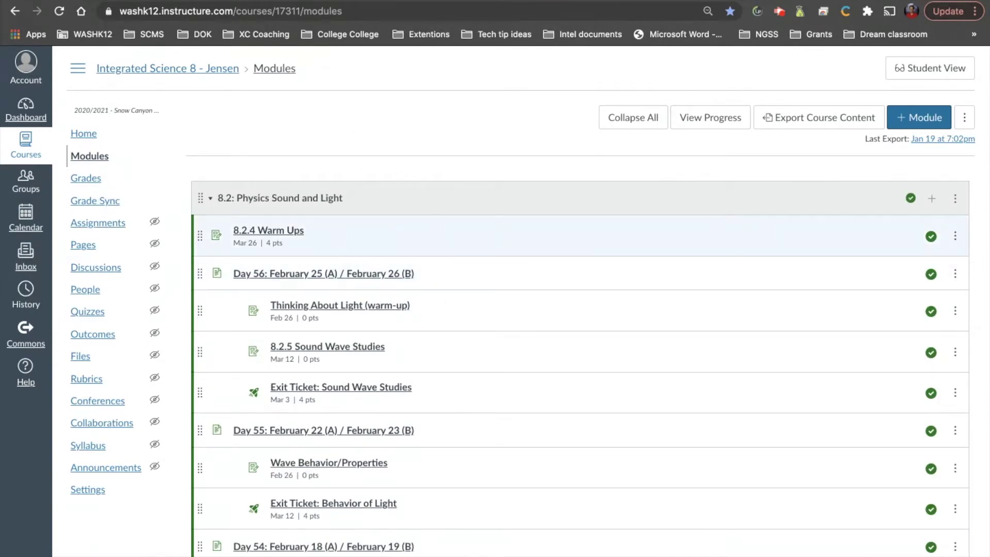
scroll(326, 225, down, 3)
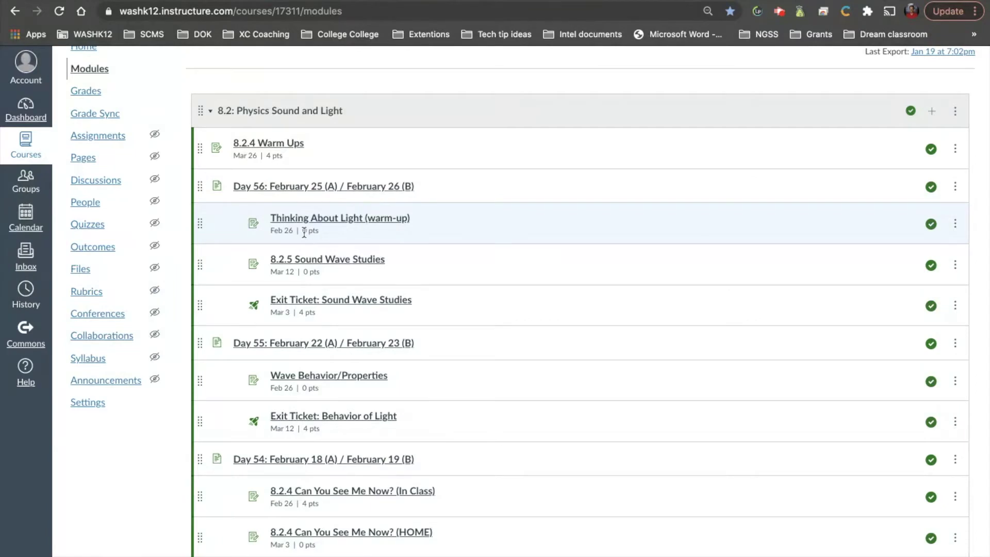
drag(302, 231, 325, 236)
click(338, 221)
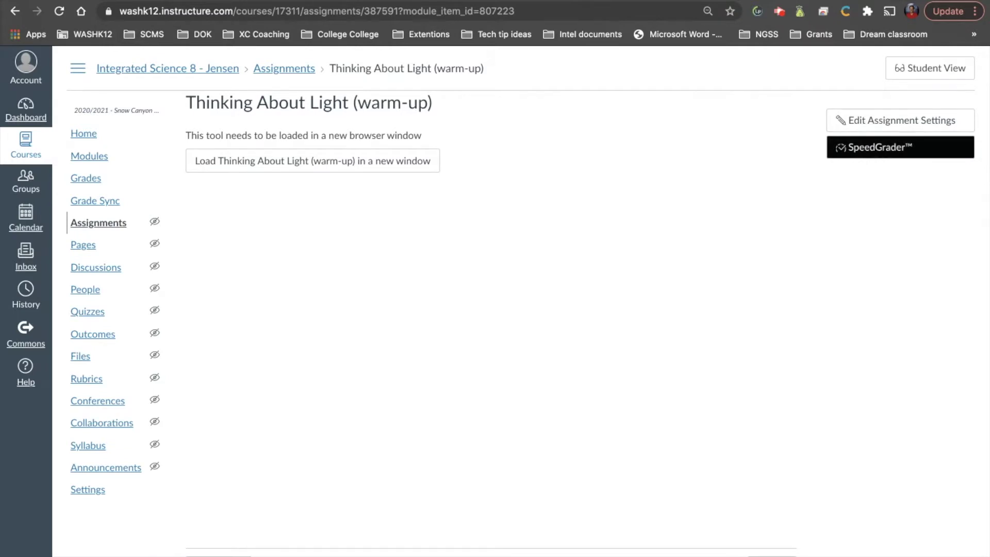
Examine the grade options for 8.2.5 Sound Wave Studies in SpeedGrader and return to the Thinking About Light (warm-up) assignment page
click(878, 148)
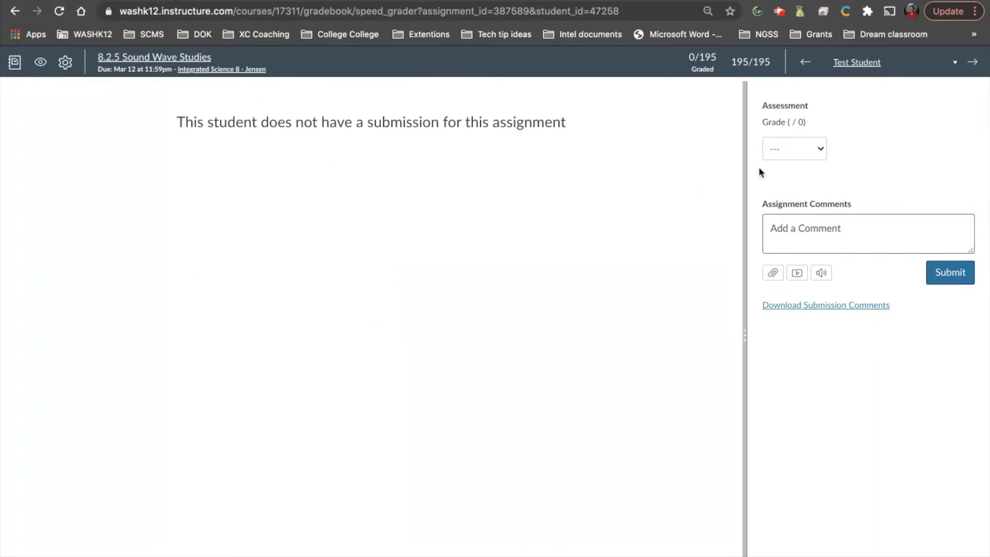
click(804, 149)
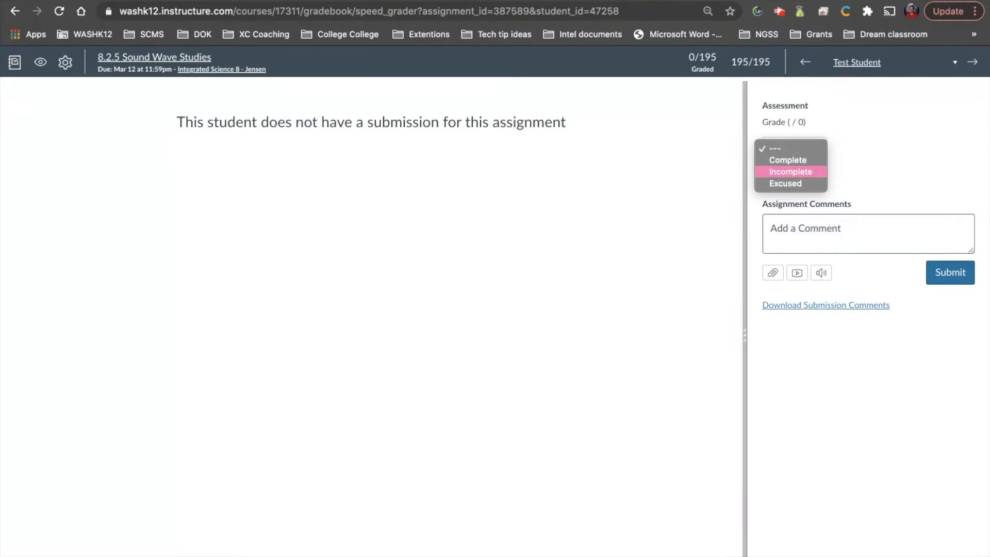
key(Escape)
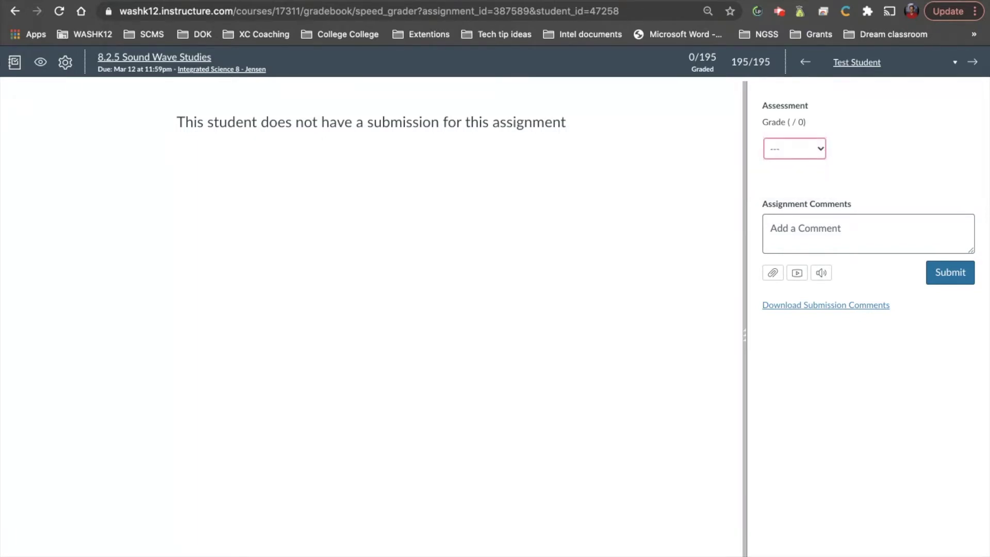
click(125, 1)
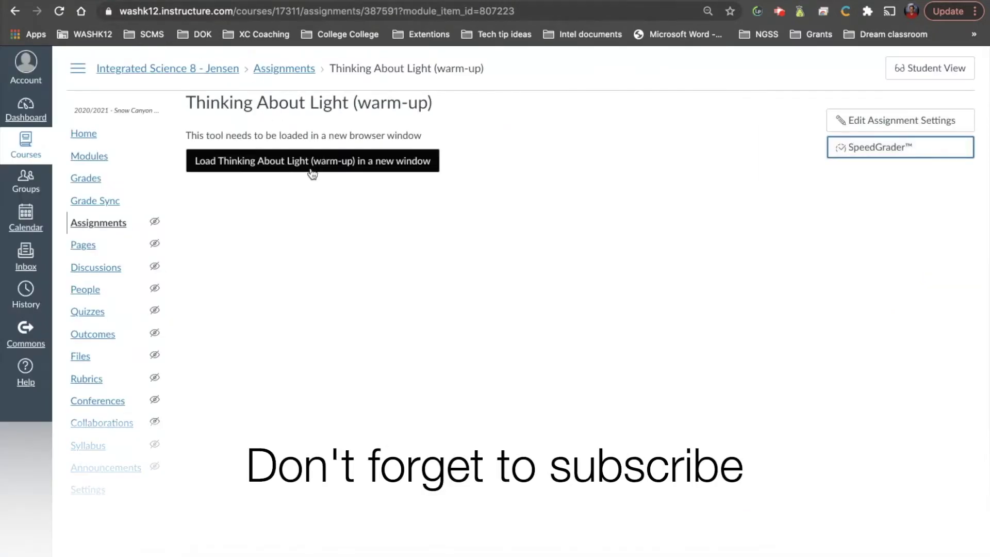
click(292, 157)
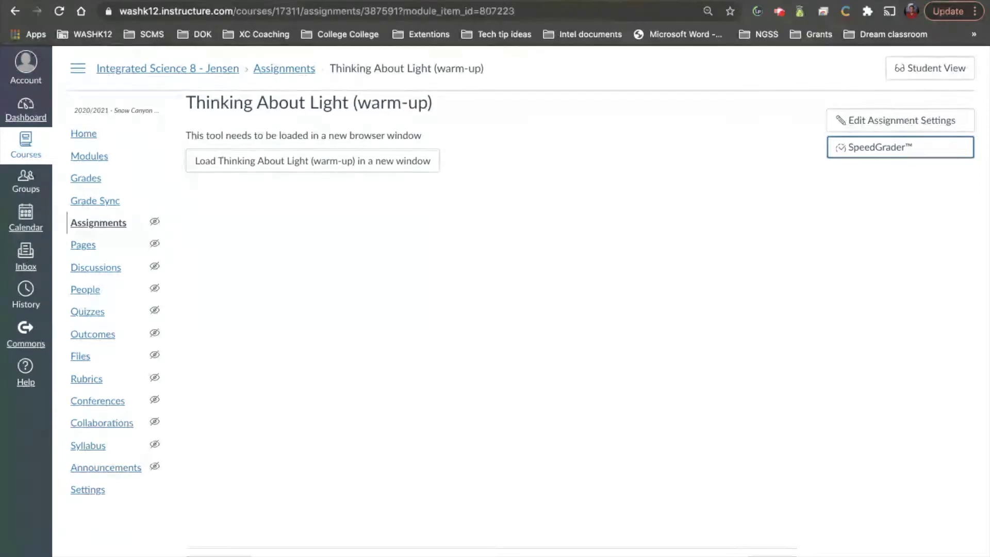
Return to the course home page and expand the To Do list to show all grading items
click(96, 138)
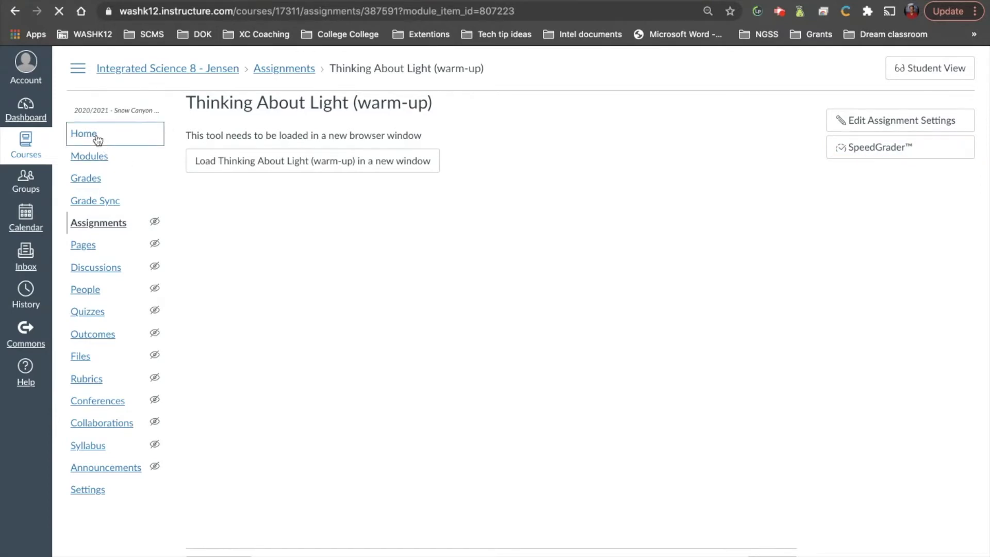
scroll(781, 308, down, 1)
scroll(782, 308, down, 3)
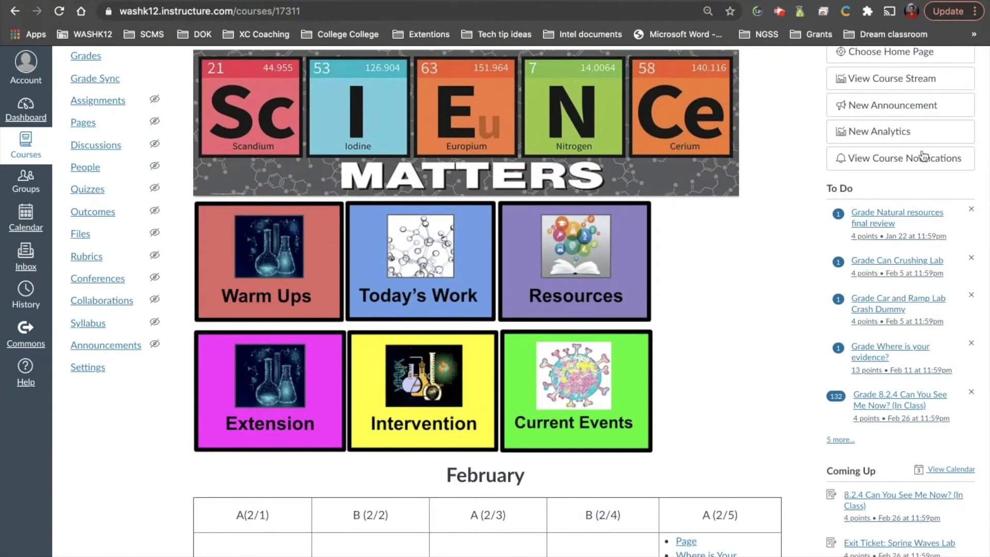
click(840, 440)
scroll(842, 443, down, 4)
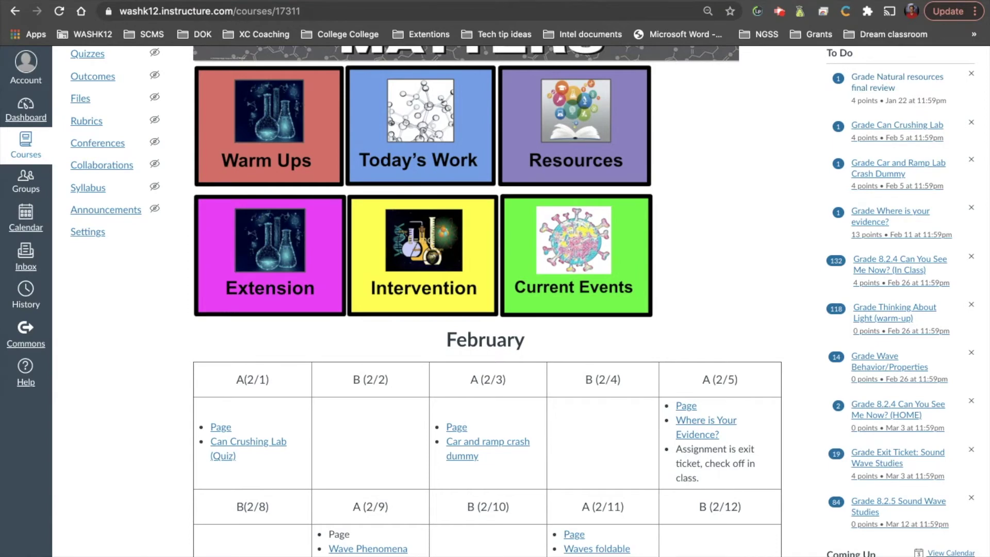
Open To Do grading items, including Can Crushing Lab, in separate SpeedGrader tabs, check them and return to the course home page
click(867, 86)
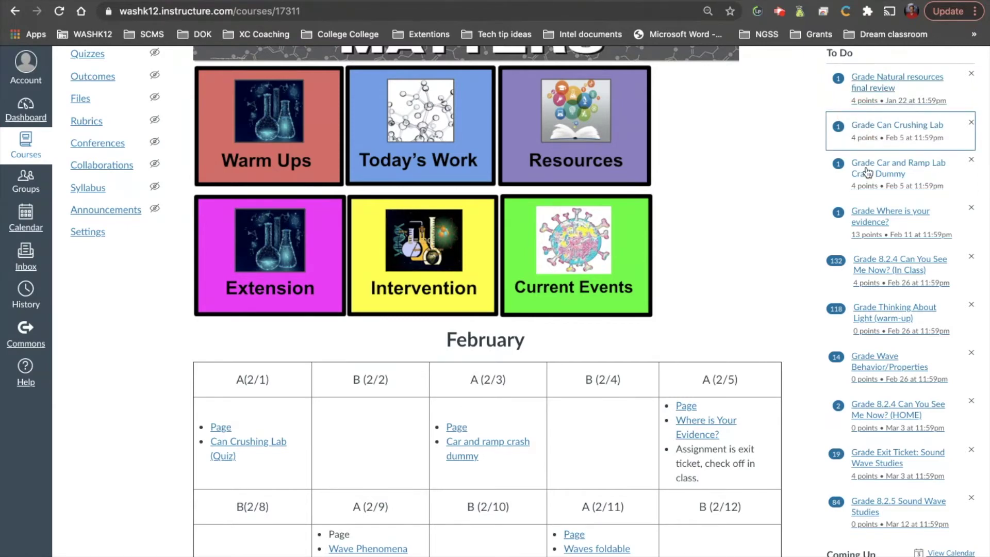
click(870, 219)
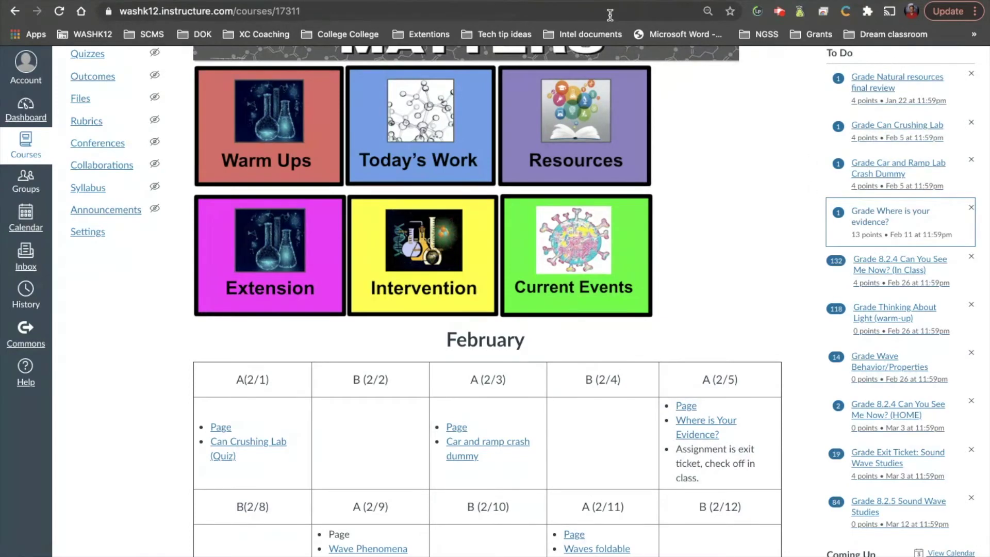
click(671, 1)
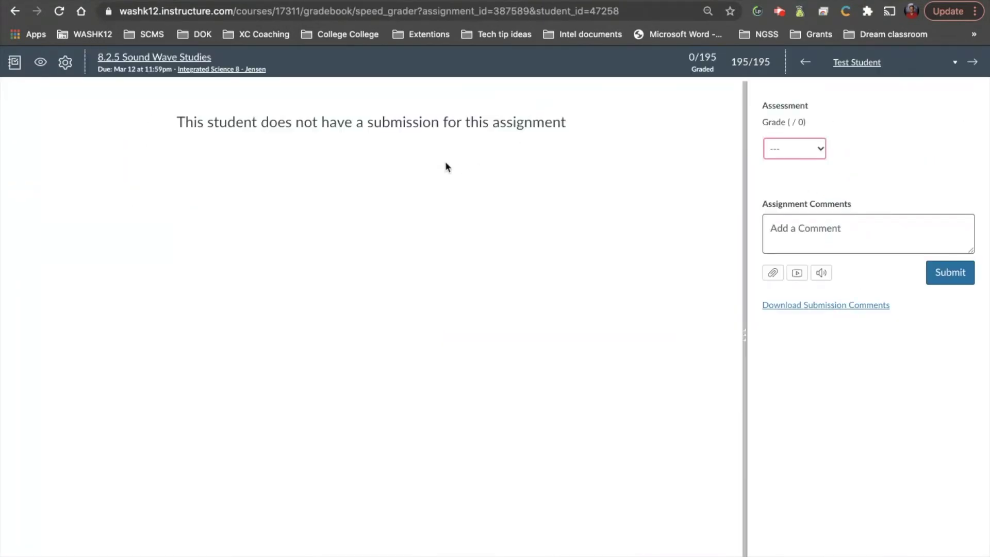
click(697, 1)
click(764, 1)
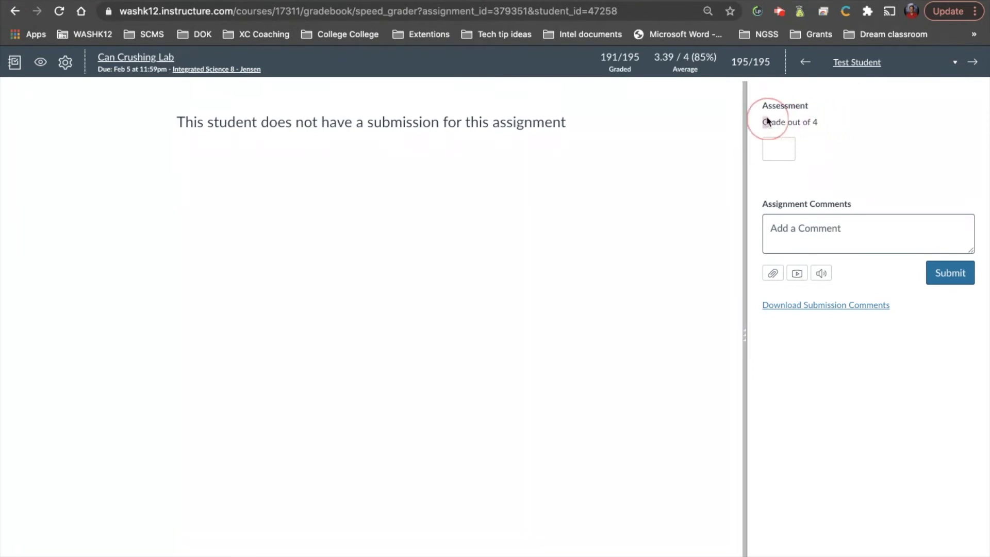
click(80, 0)
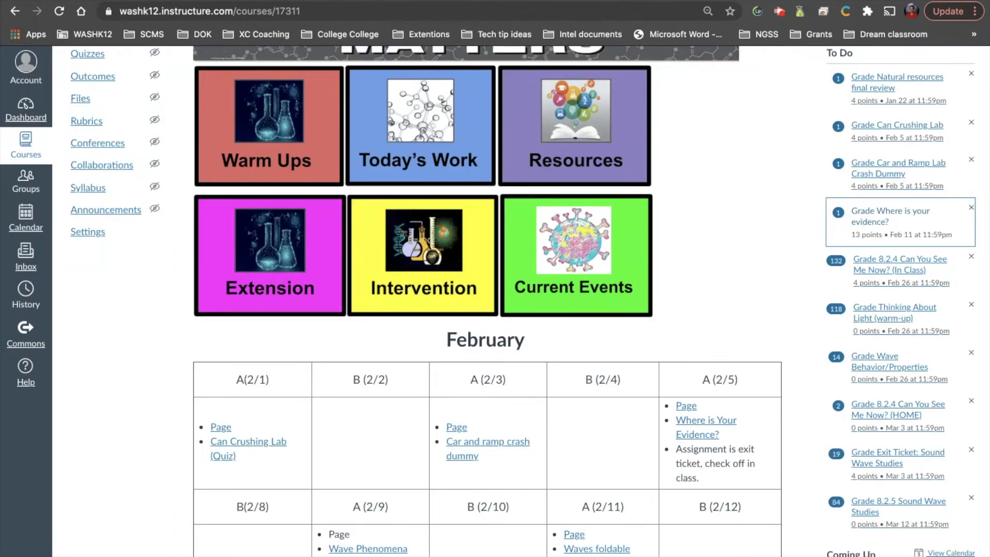
Examine the grading items in the To Do lists on the course home page and the Dashboard
scroll(485, 299, down, 3)
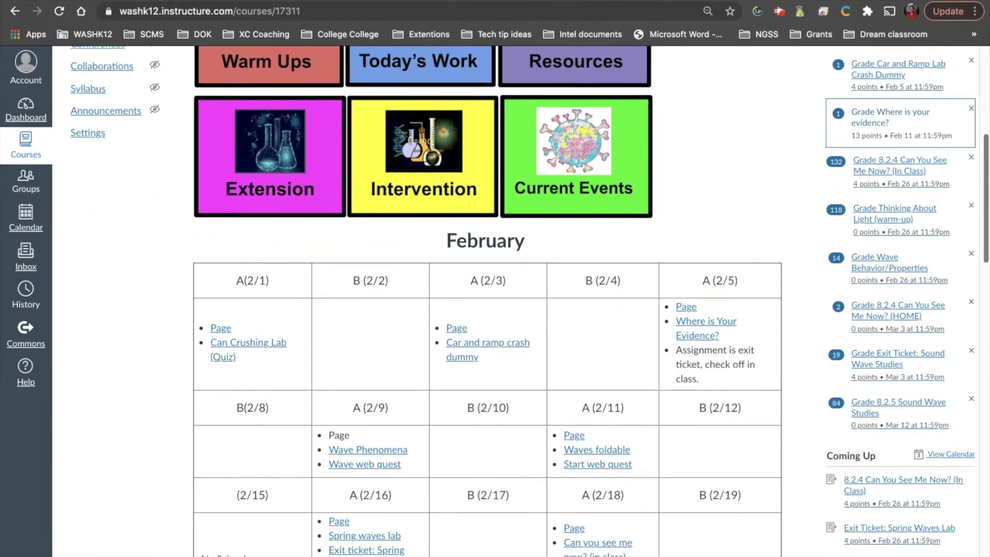
scroll(485, 299, up, 3)
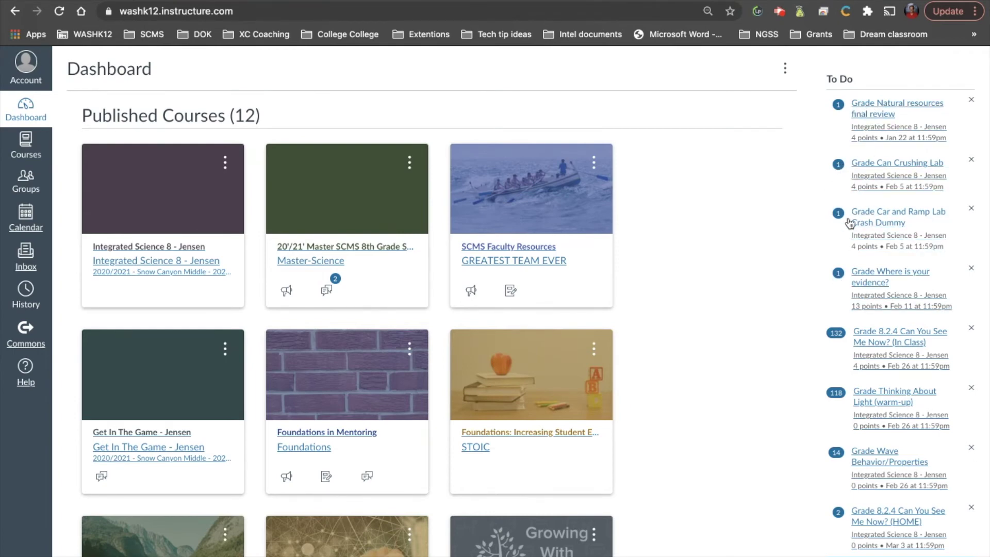
scroll(849, 223, down, 1)
scroll(850, 223, down, 3)
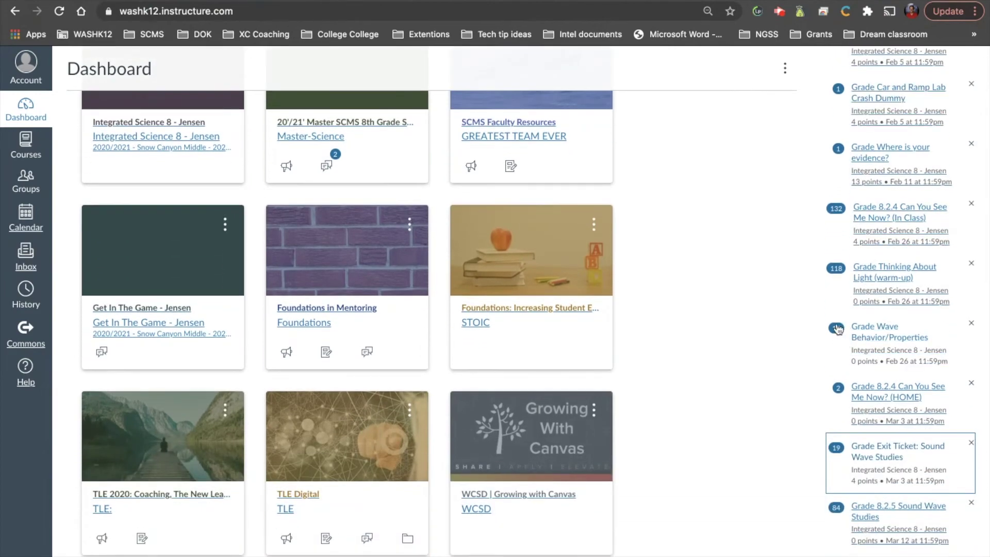
scroll(844, 373, down, 2)
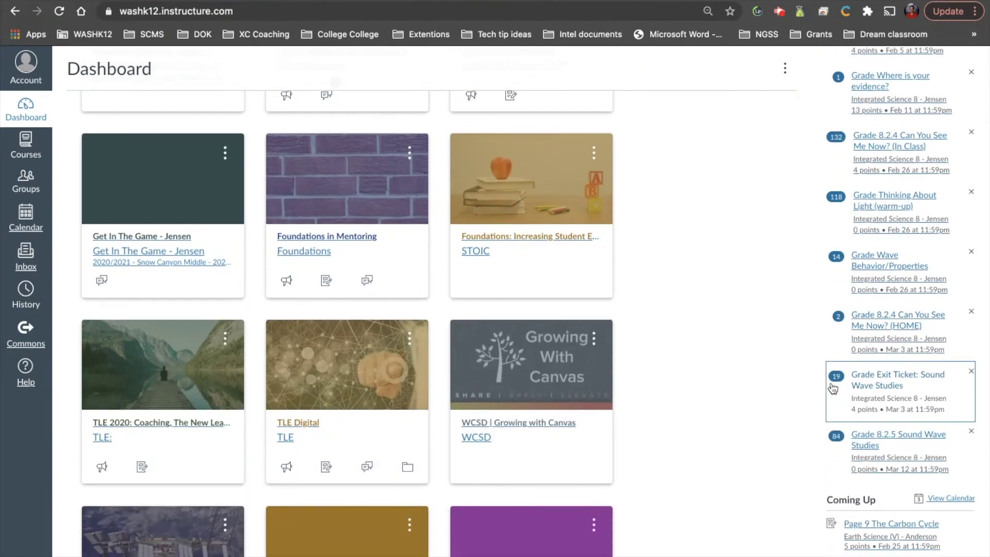
scroll(604, 208, up, 1)
scroll(605, 209, up, 4)
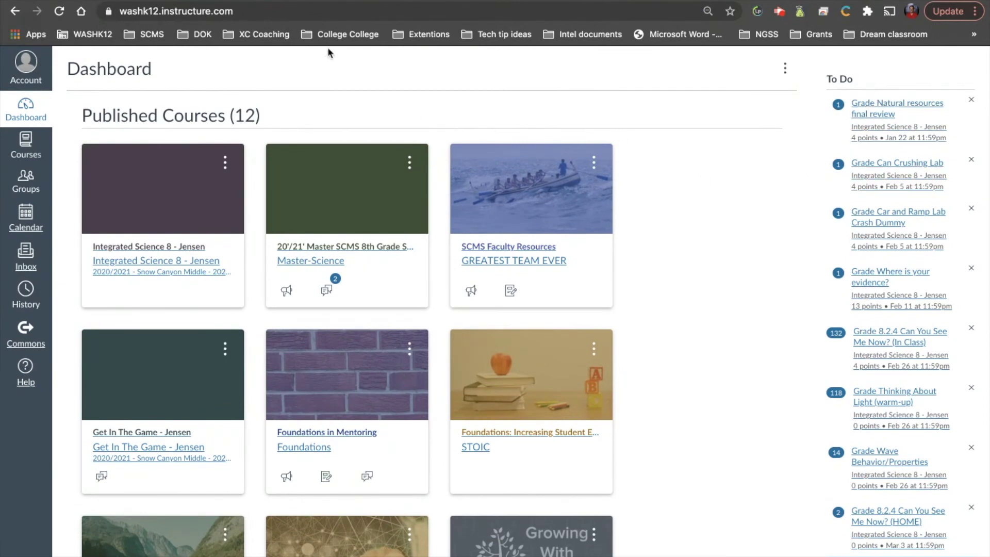
Compare the course home page's To Do list with the Dashboard's list and reload the Dashboard
click(231, 3)
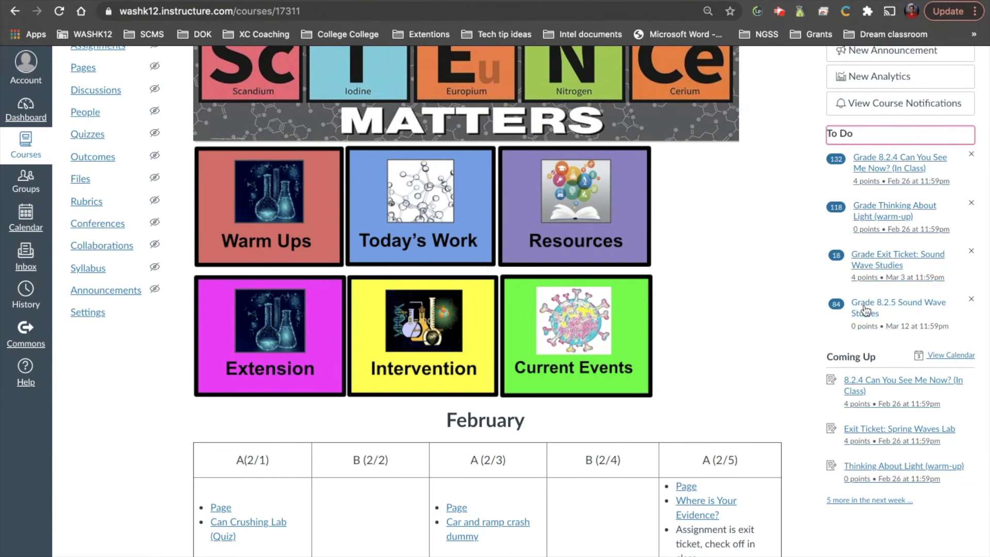
click(92, 1)
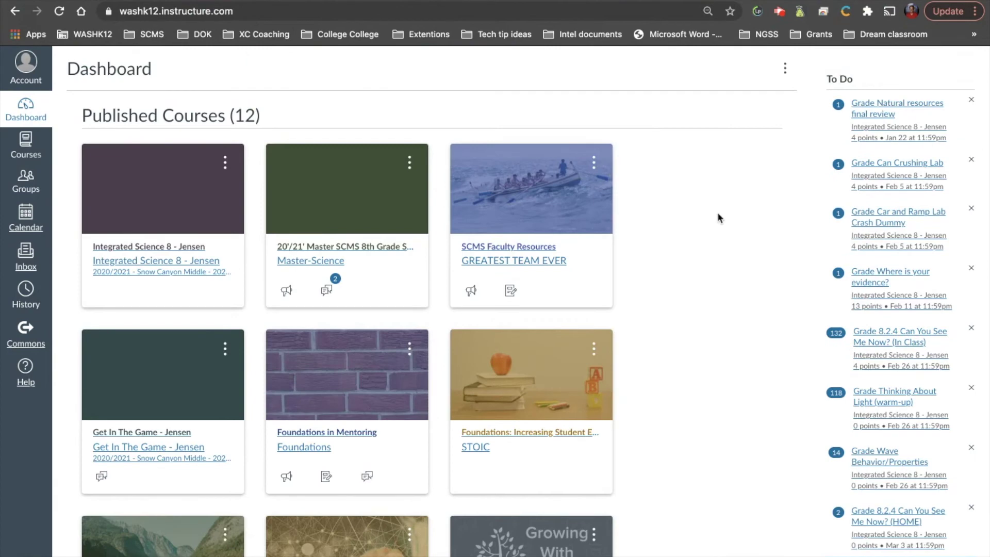
scroll(839, 263, down, 4)
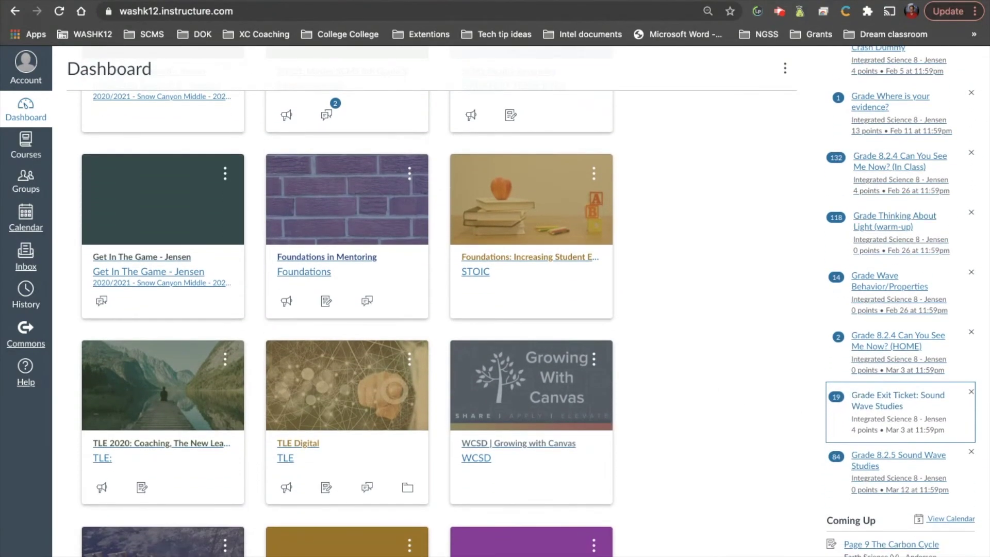
scroll(709, 384, up, 3)
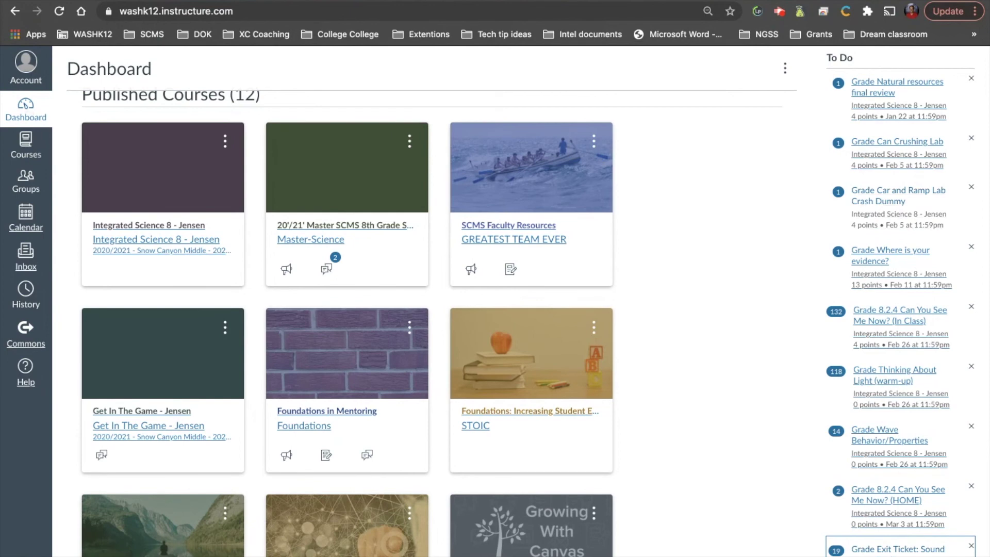
key(super+r)
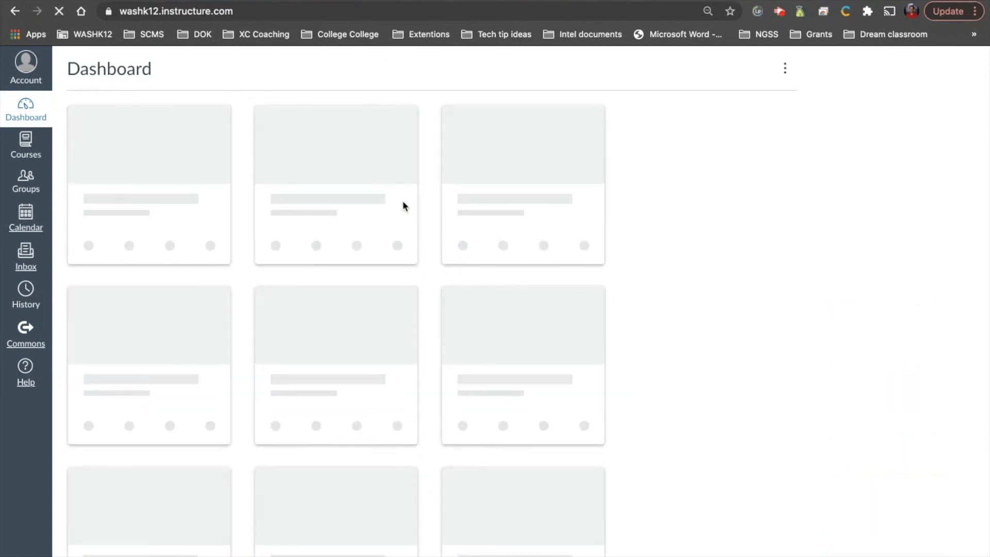